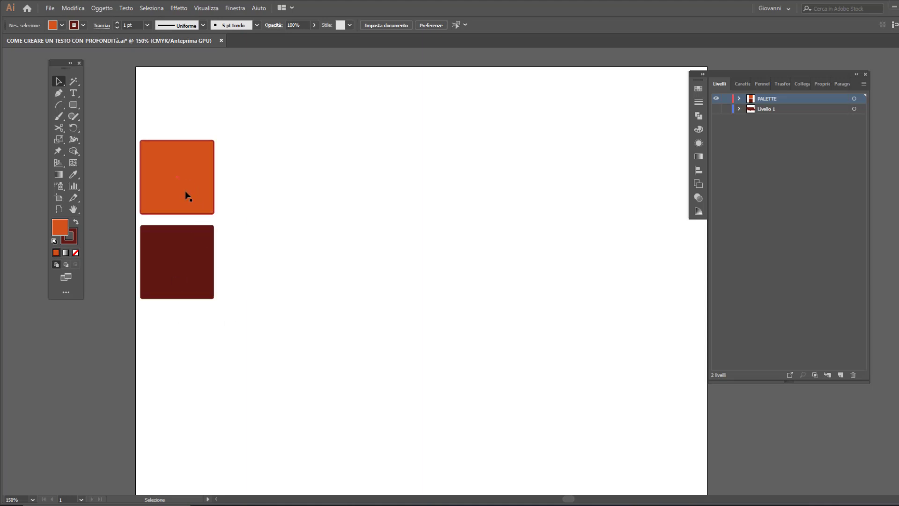
Check the orange and dark maroon colour squares by selecting and deselecting each.
click(202, 200)
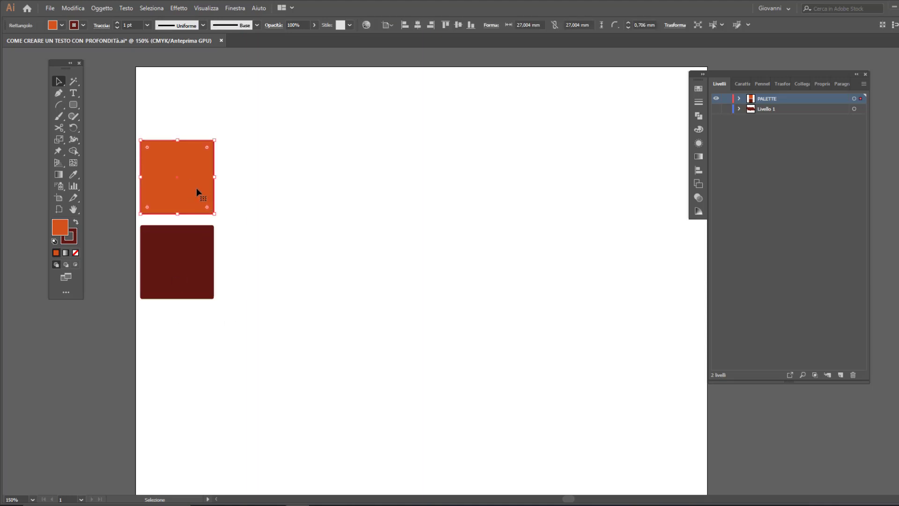
click(227, 206)
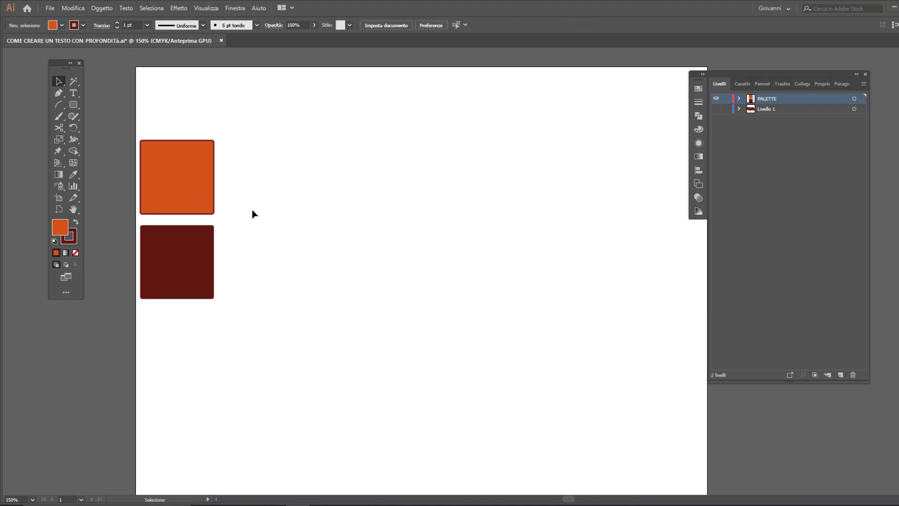
click(183, 263)
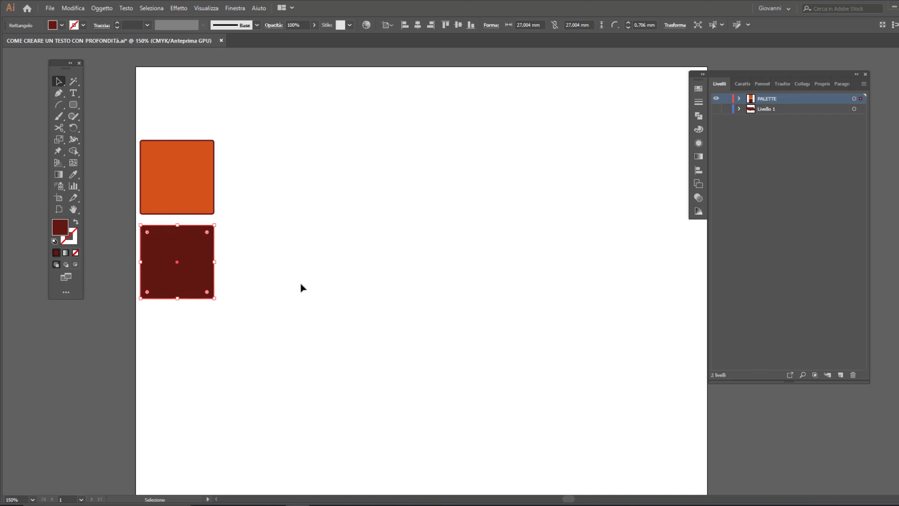
click(293, 468)
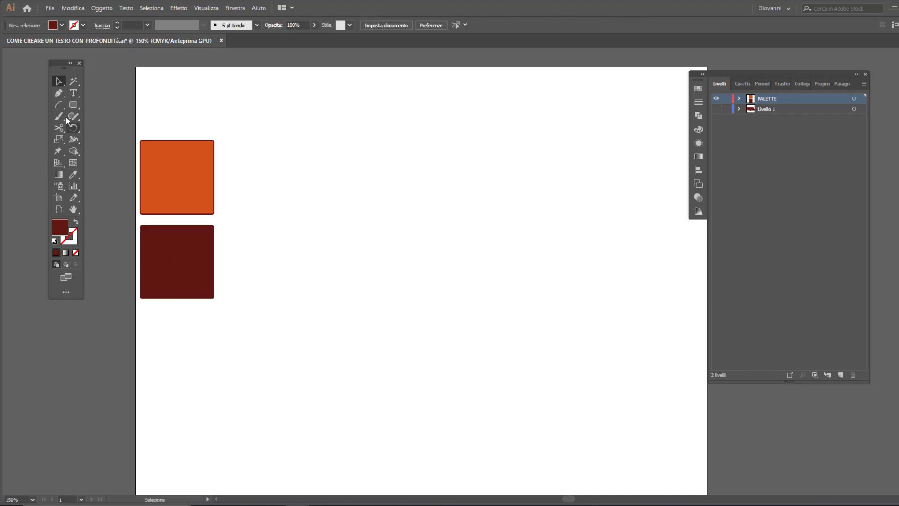
Place a placeholder text object and move it beside the colour squares.
click(74, 93)
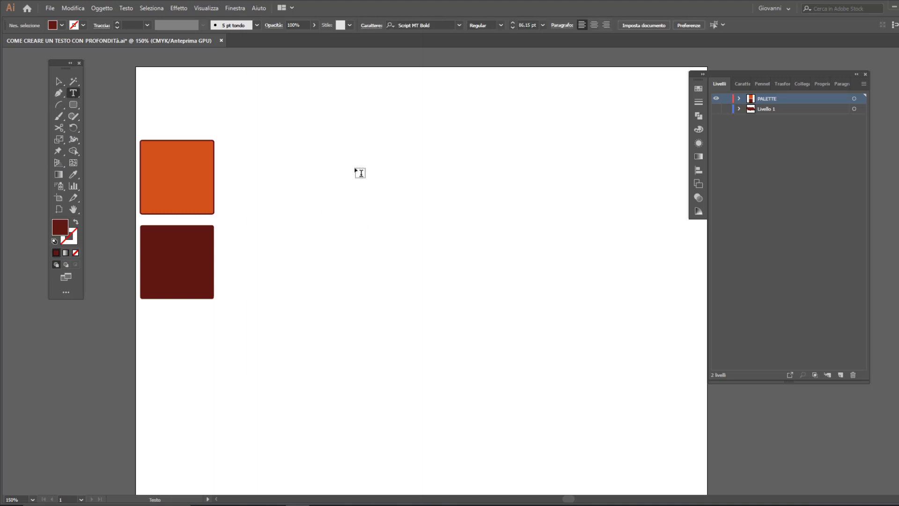
click(319, 184)
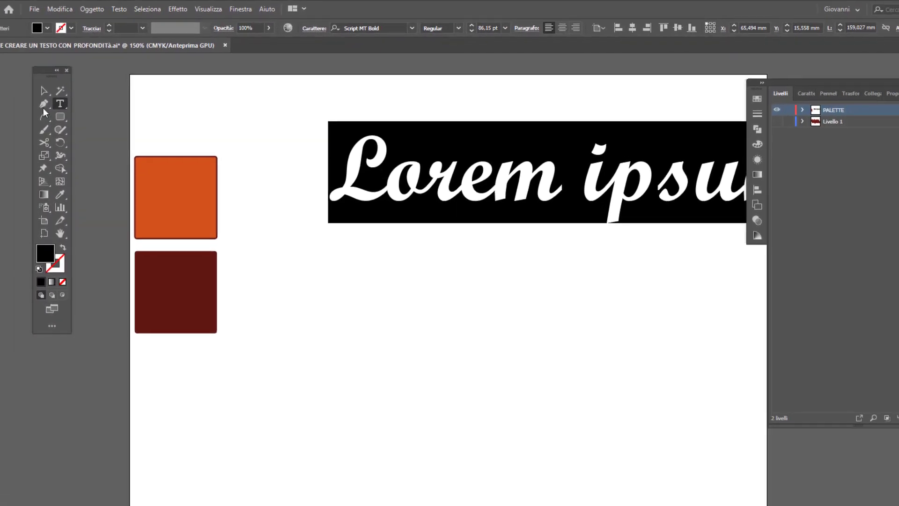
click(44, 90)
drag(379, 184, 294, 215)
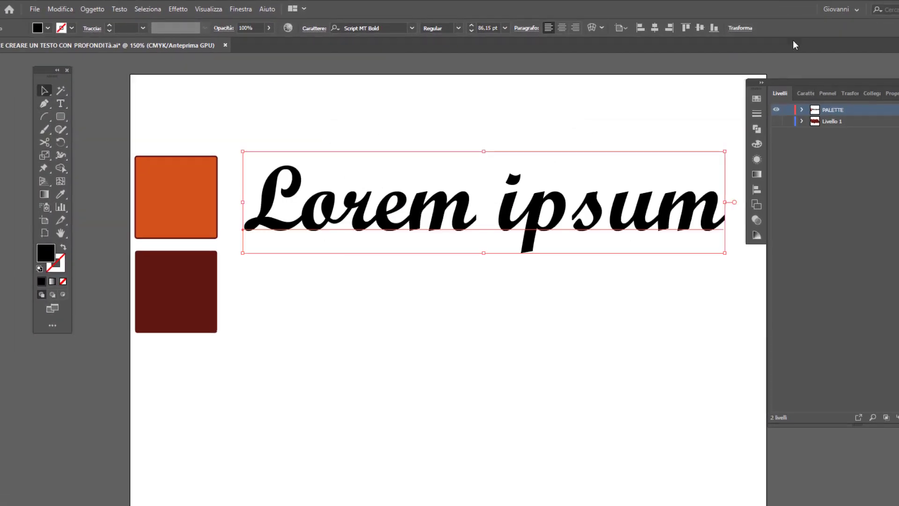
drag(811, 81, 832, 82)
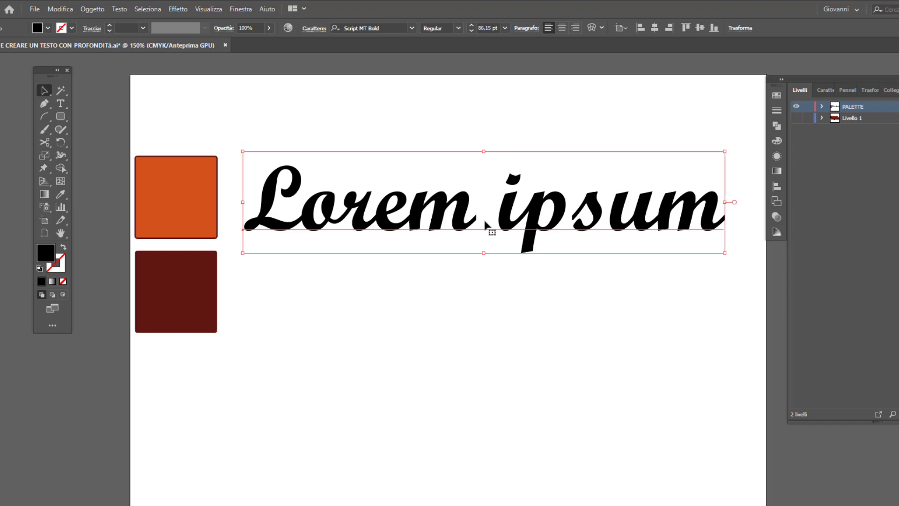
Replace the placeholder text with the word 'Profondità'.
double_click(485, 225)
key(ctrl+a)
key(Delete)
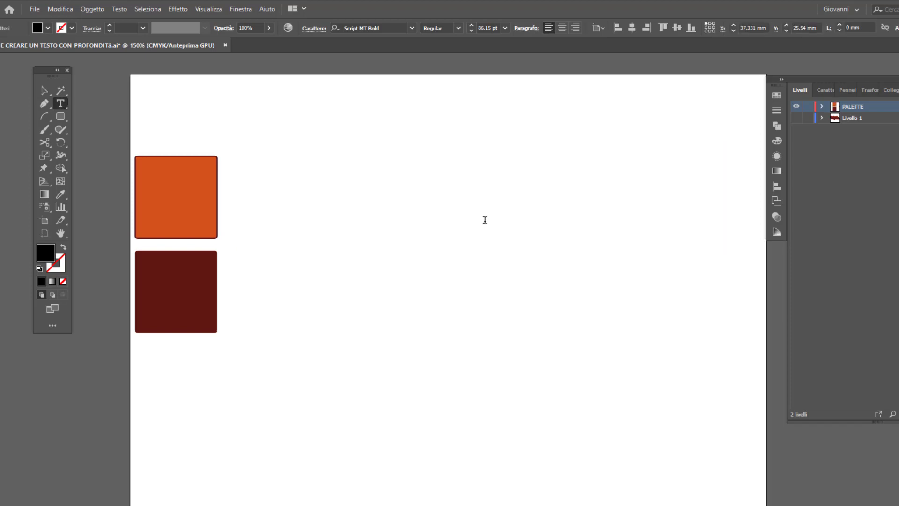
text(Profondit)
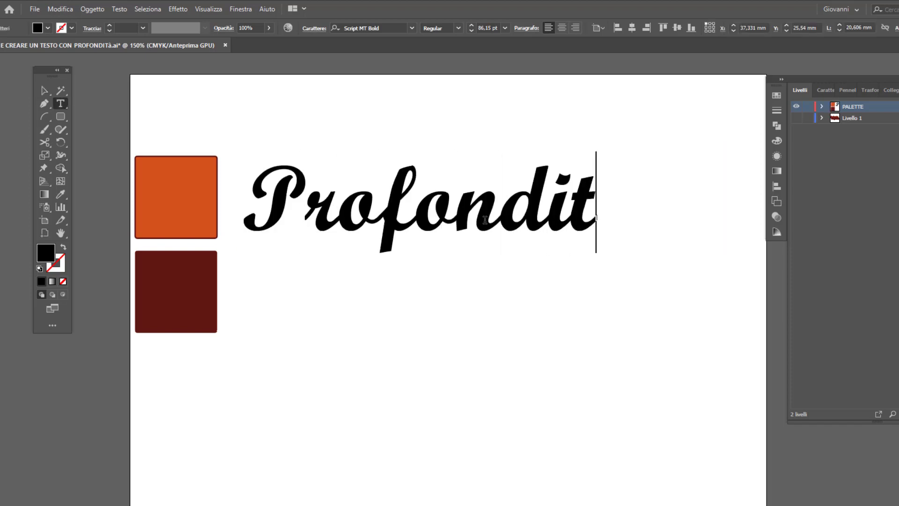
text(à)
key(Escape)
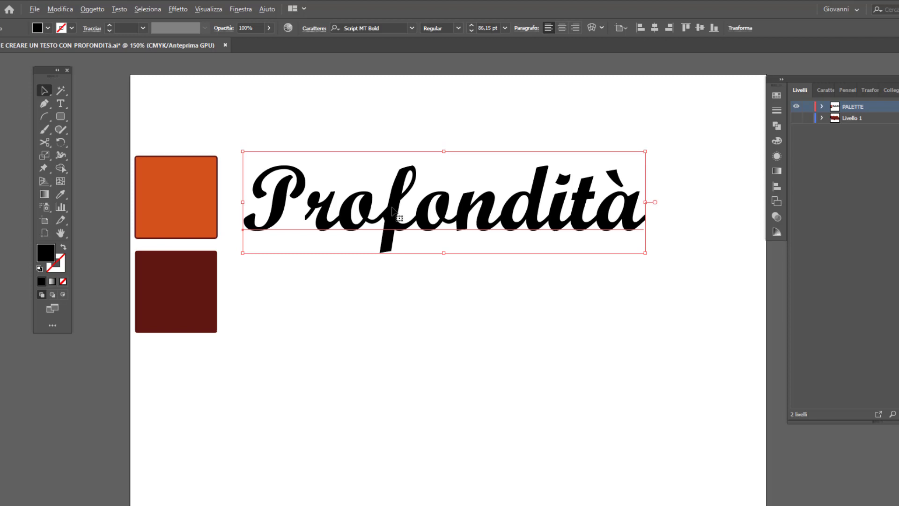
Duplicate the Profondità text twice, placing the lowest copy slightly down-right.
drag(391, 207, 392, 316)
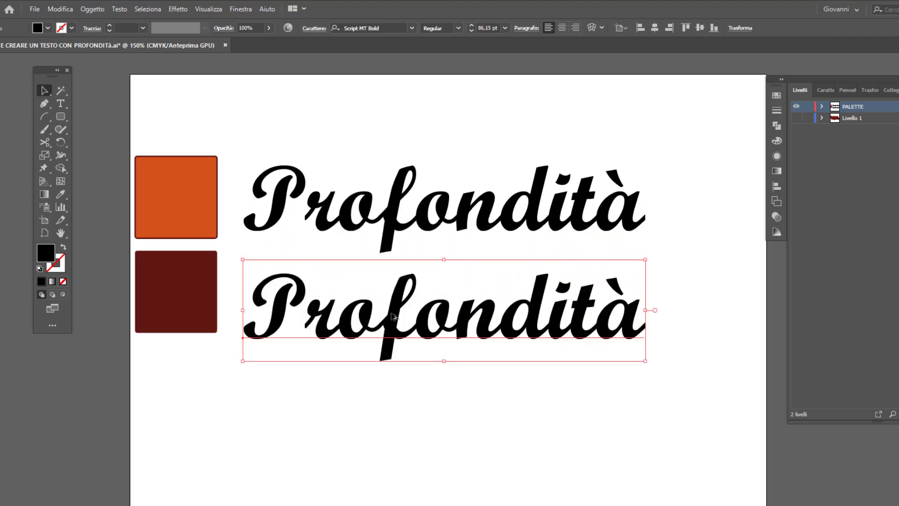
click(59, 9)
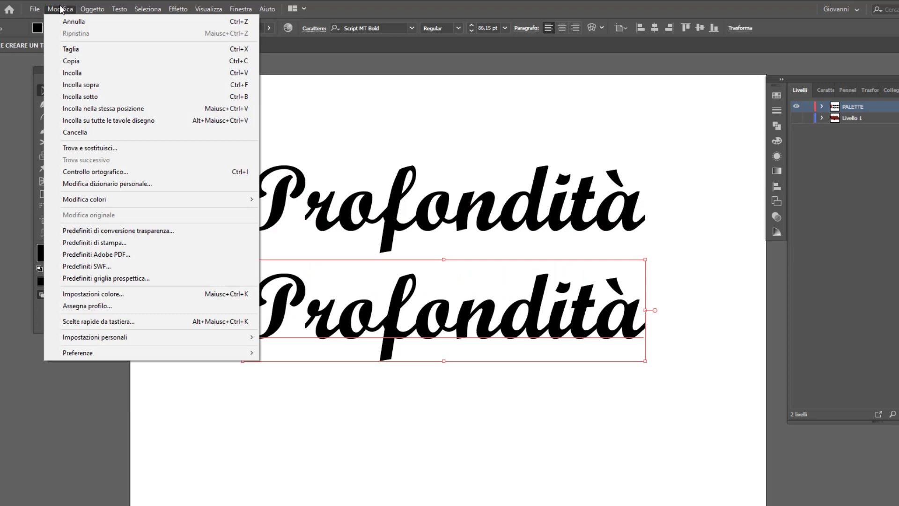
click(58, 61)
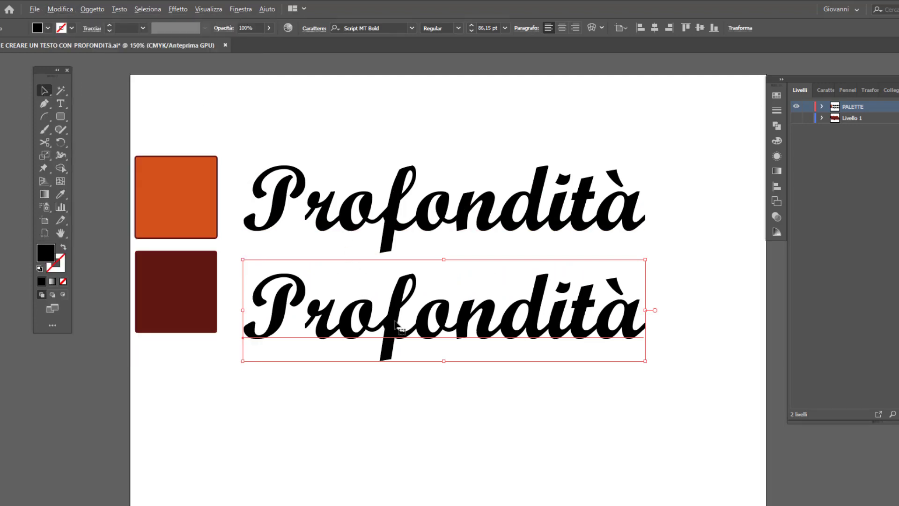
mouse_move(396, 323)
mouse_down()
mouse_move(435, 477)
mouse_move(436, 436)
mouse_up()
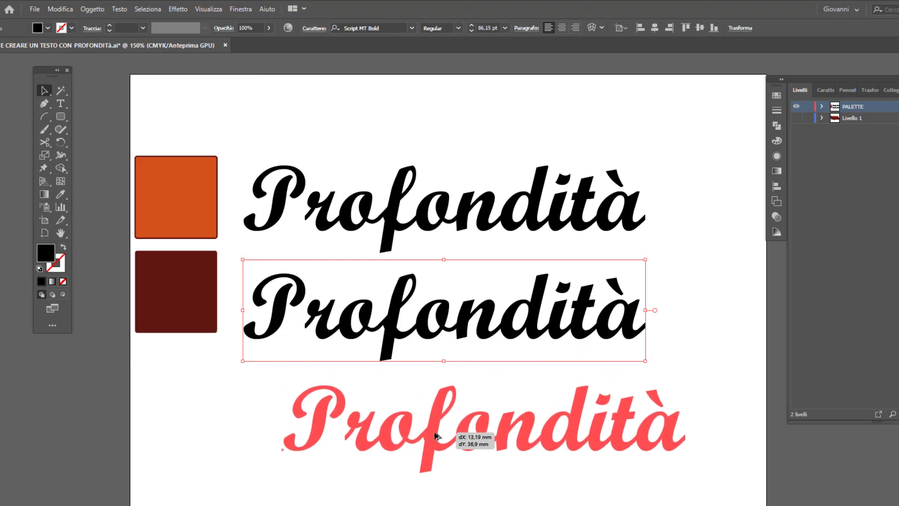
drag(436, 437, 442, 430)
Move the original Profondità to the artboard top and select the two lower copies.
click(433, 223)
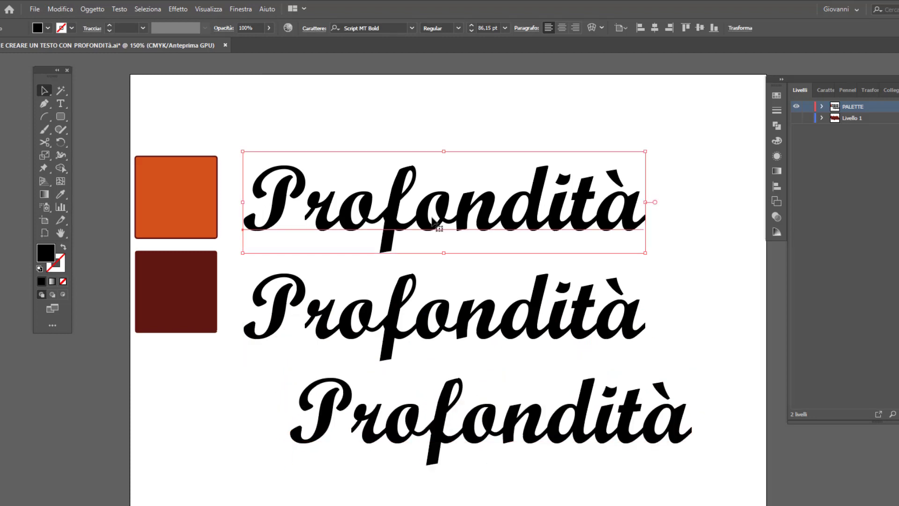
drag(433, 223, 424, 128)
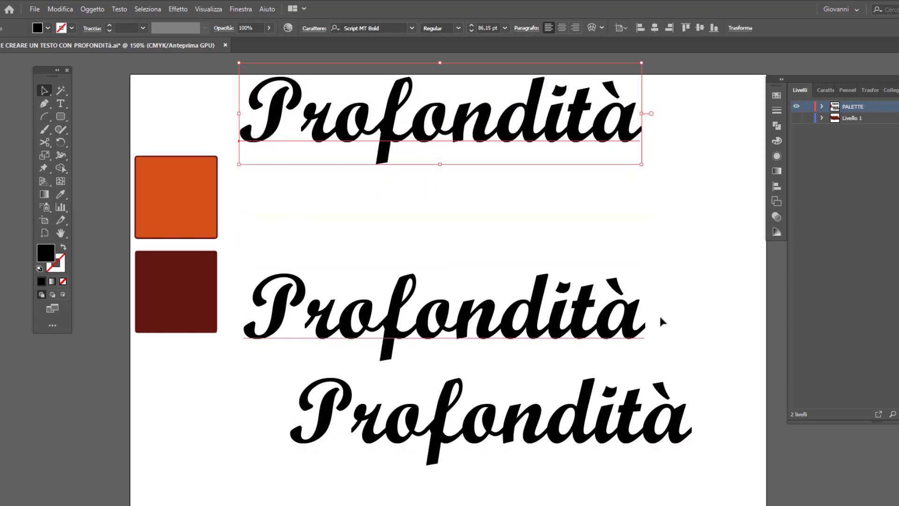
drag(658, 281, 536, 469)
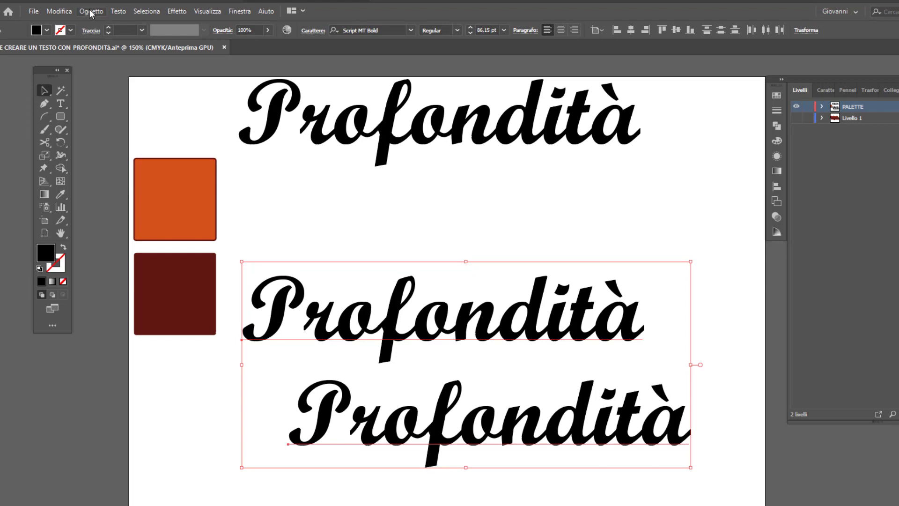
Blend the two lower copies, with blend spacing set to 100 Specified Steps.
click(92, 11)
mouse_move(106, 292)
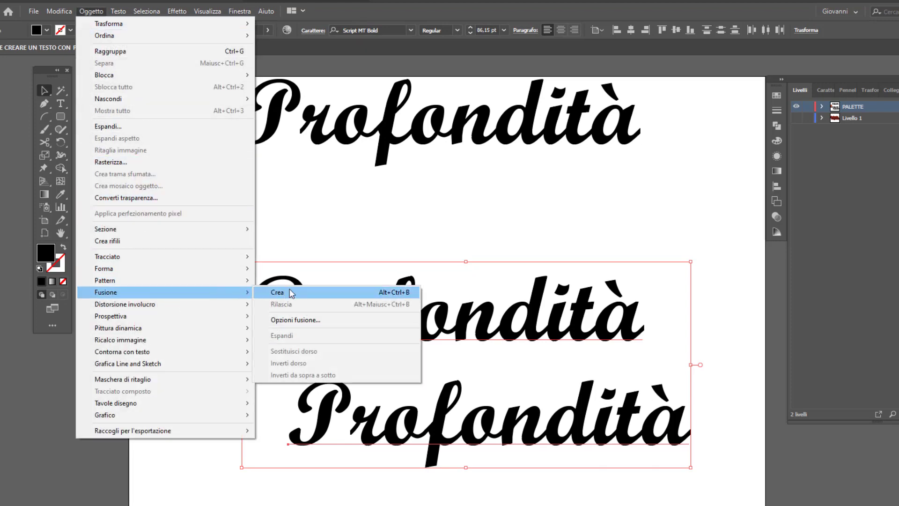
click(289, 293)
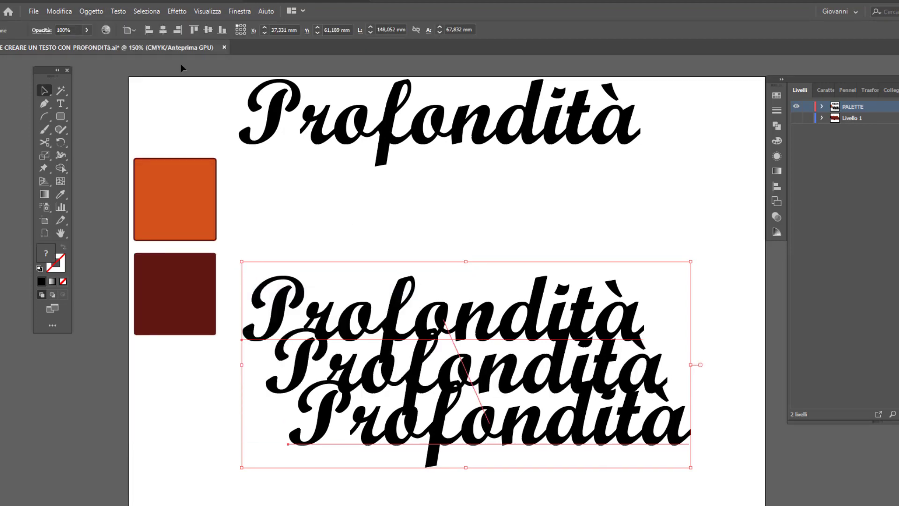
click(92, 12)
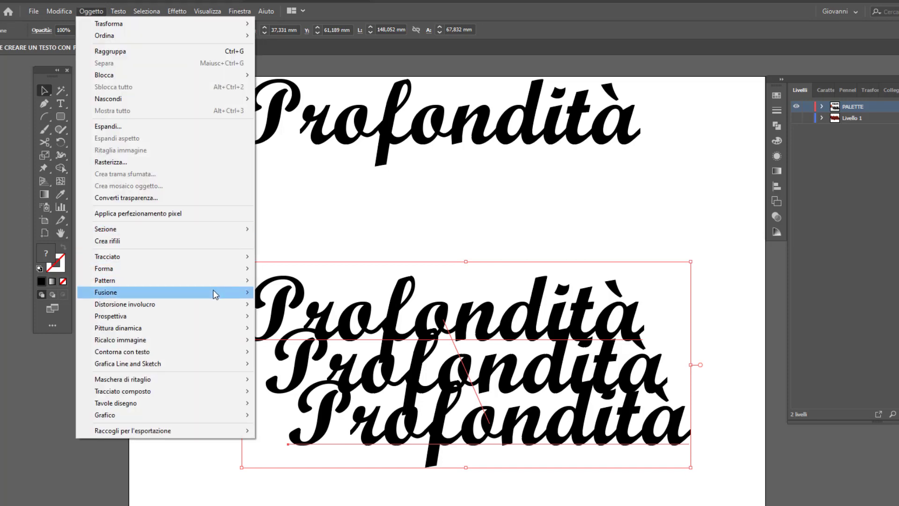
mouse_move(105, 292)
click(334, 320)
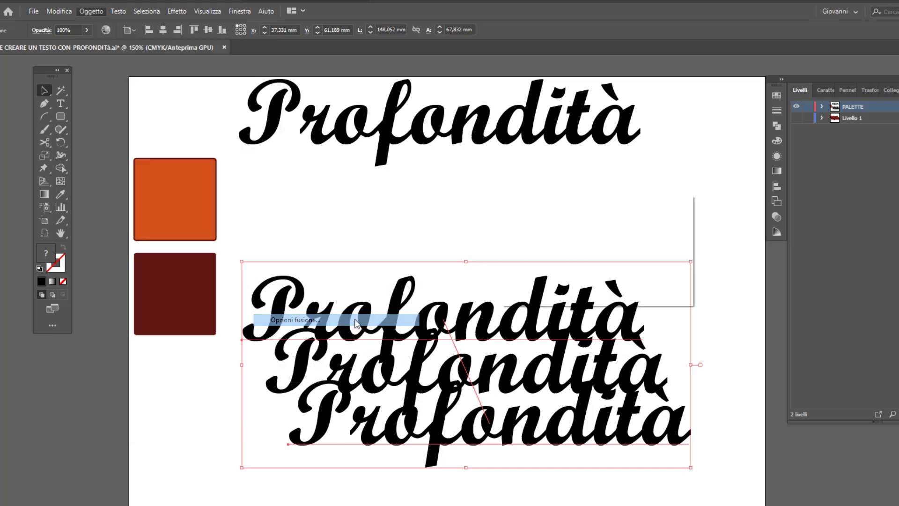
mouse_move(637, 203)
mouse_down()
mouse_move(741, 160)
mouse_move(656, 174)
mouse_up()
click(613, 224)
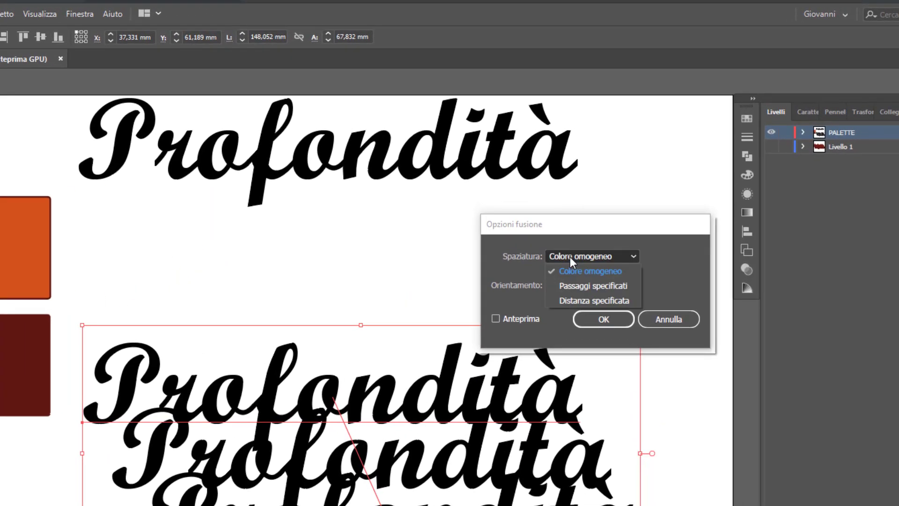
click(573, 286)
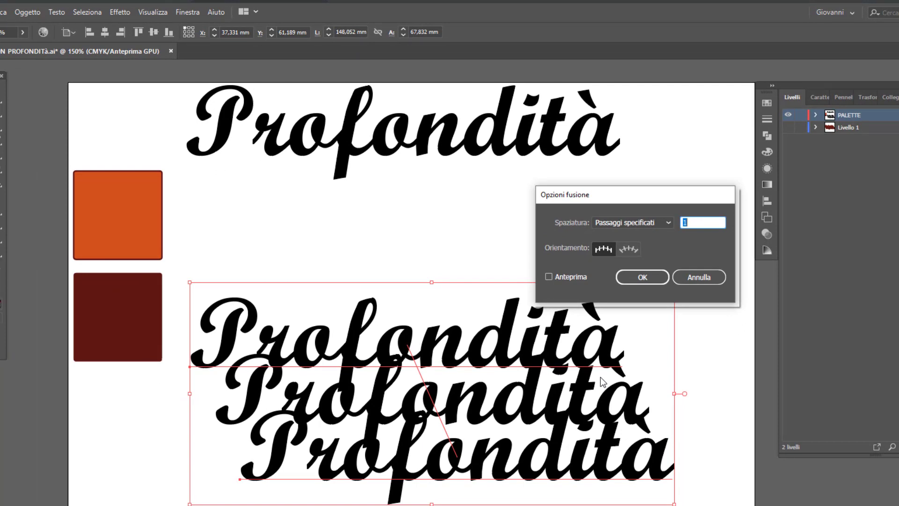
click(565, 277)
click(708, 221)
text(00)
key(Tab)
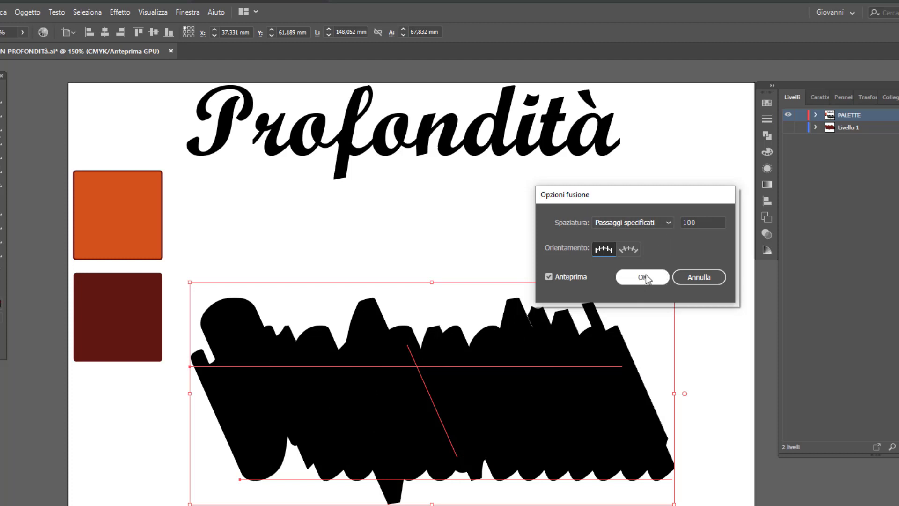
click(645, 275)
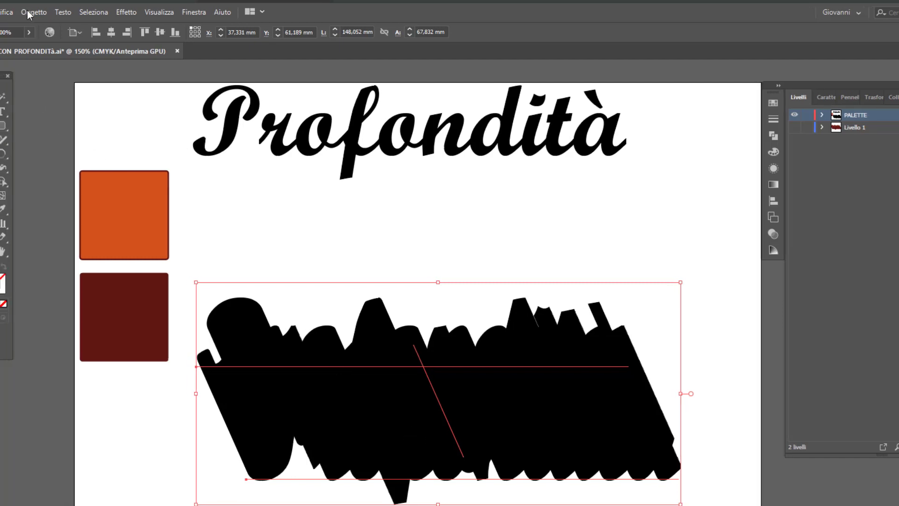
Expand the 100-step blend into separate filled shapes.
click(70, 13)
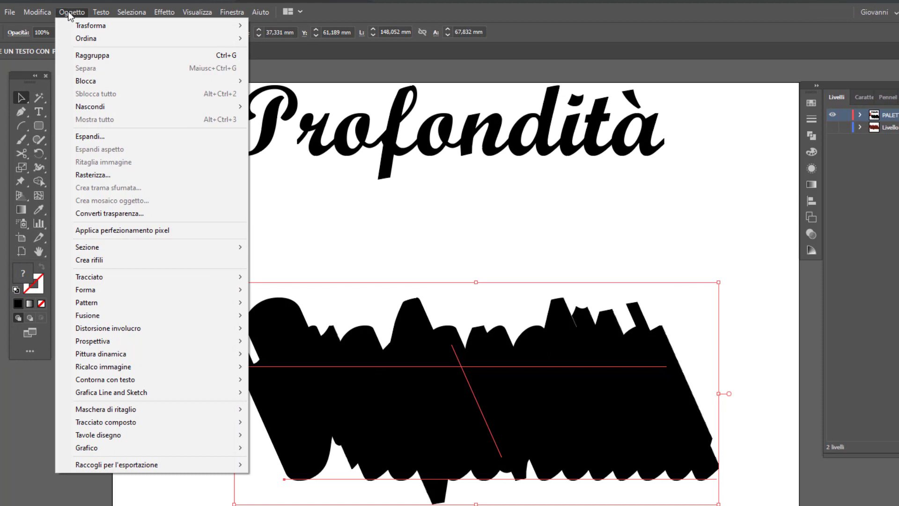
click(100, 137)
drag(484, 183, 704, 198)
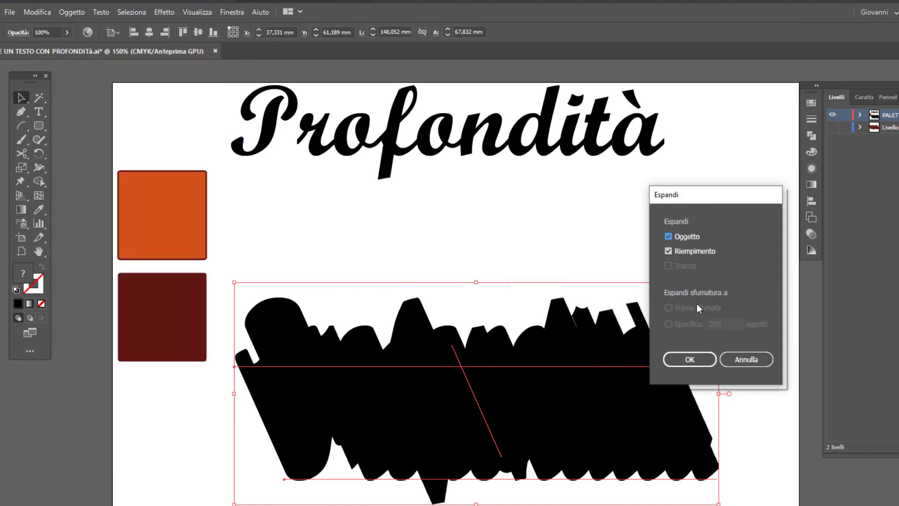
click(690, 359)
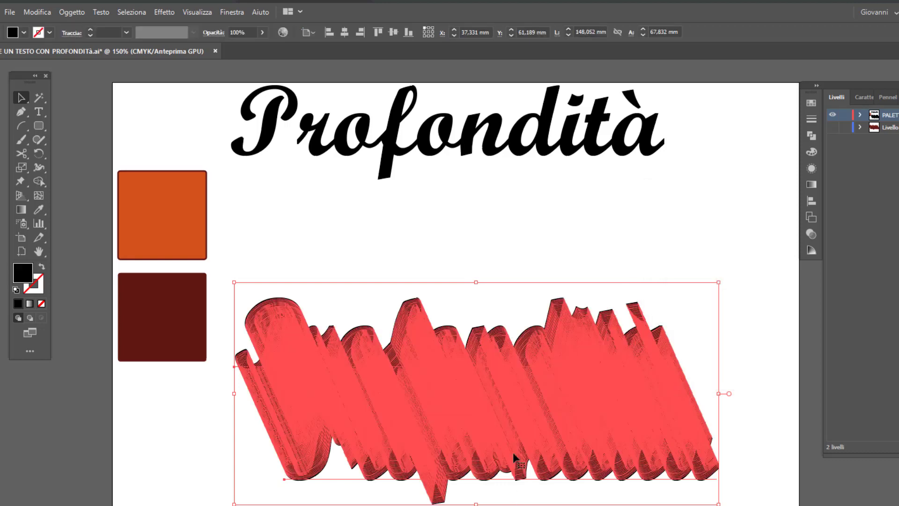
Eyedrop dark maroon onto the extrusion and orange onto the top Profondità word.
click(38, 209)
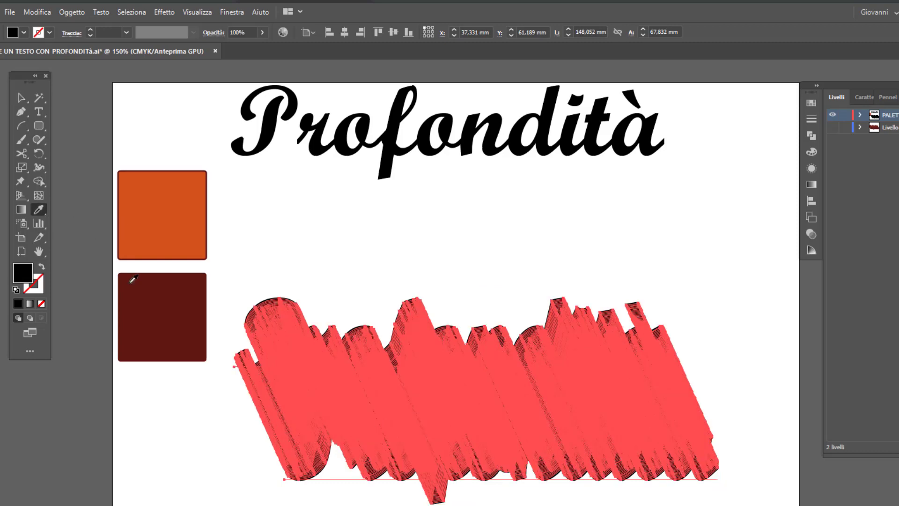
click(186, 310)
click(21, 98)
click(395, 150)
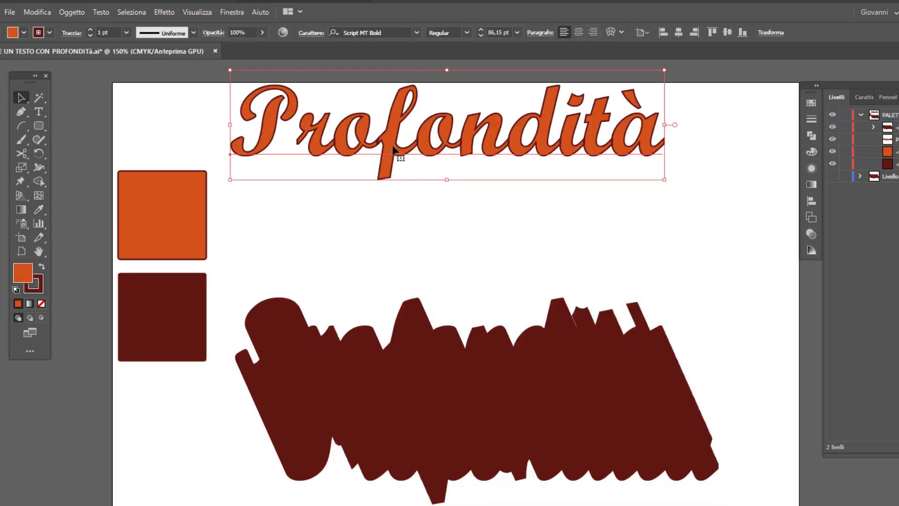
Bring the orange word to front, set it atop the maroon extrusion, and shift the swatches left.
right_click(394, 148)
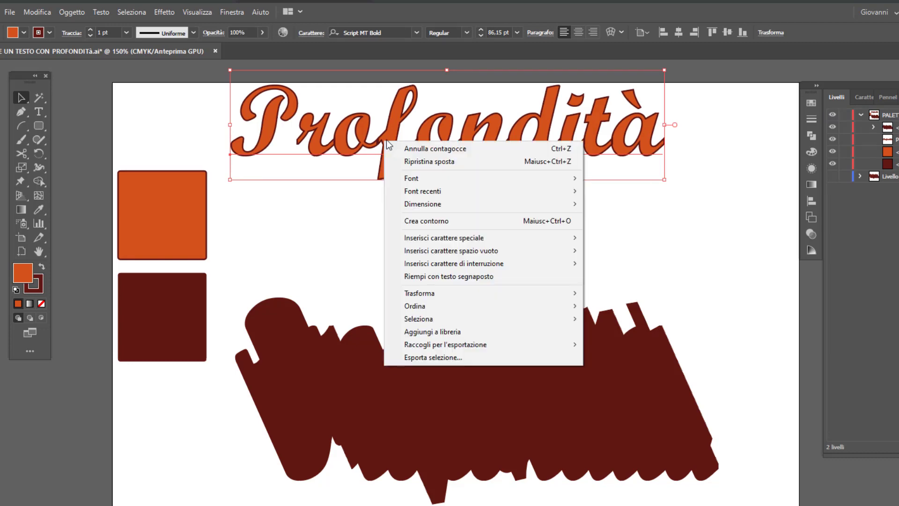
mouse_move(414, 305)
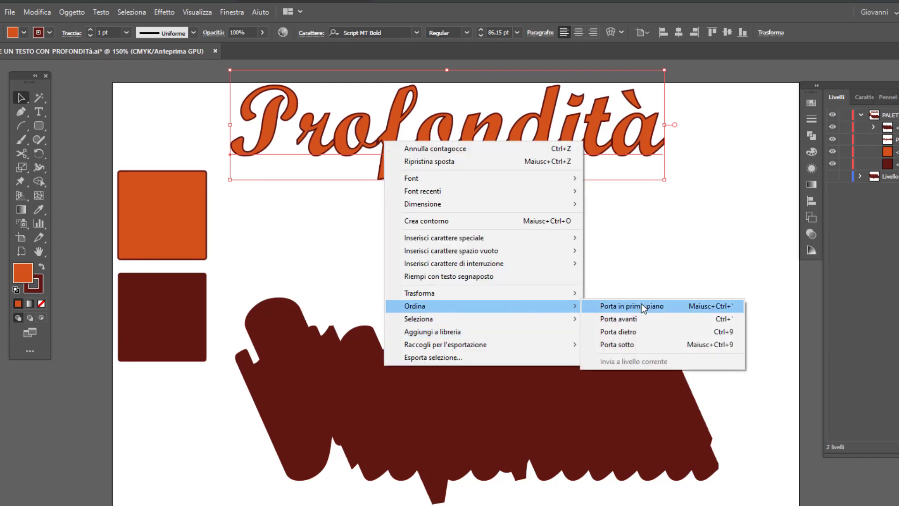
click(644, 305)
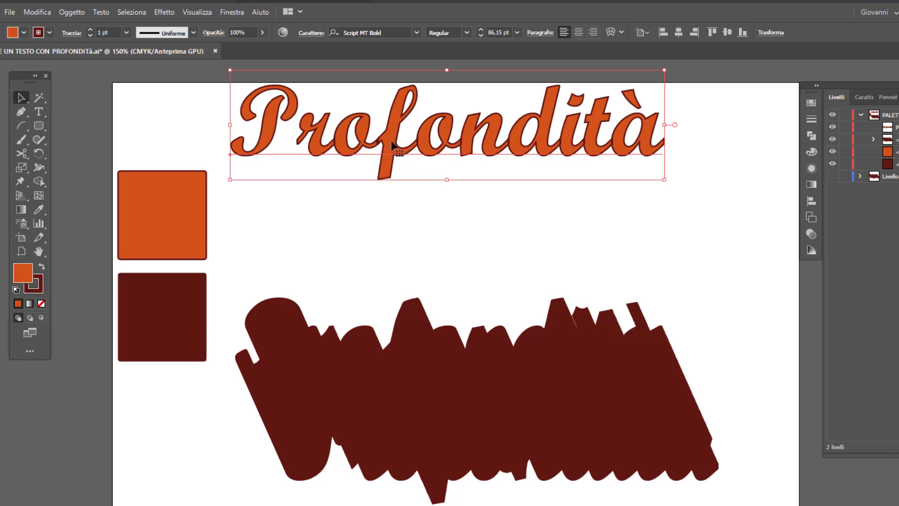
drag(391, 140, 396, 356)
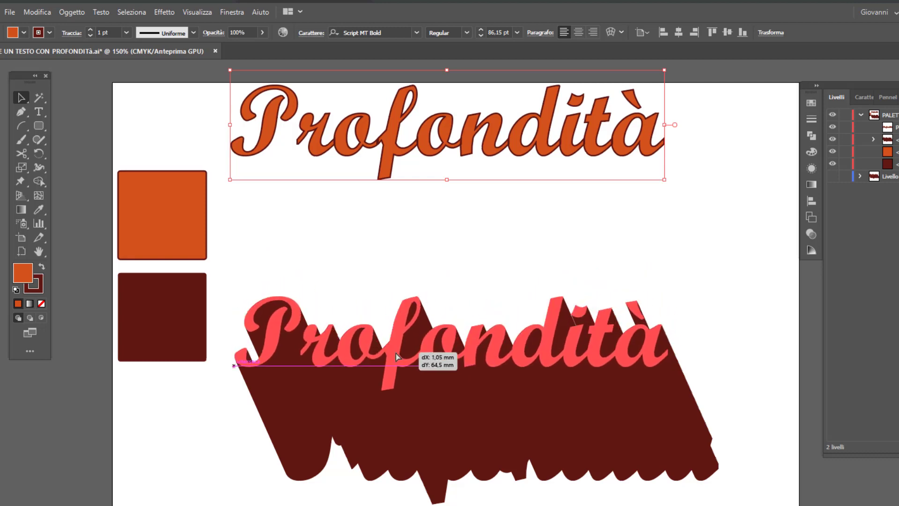
drag(395, 353, 394, 352)
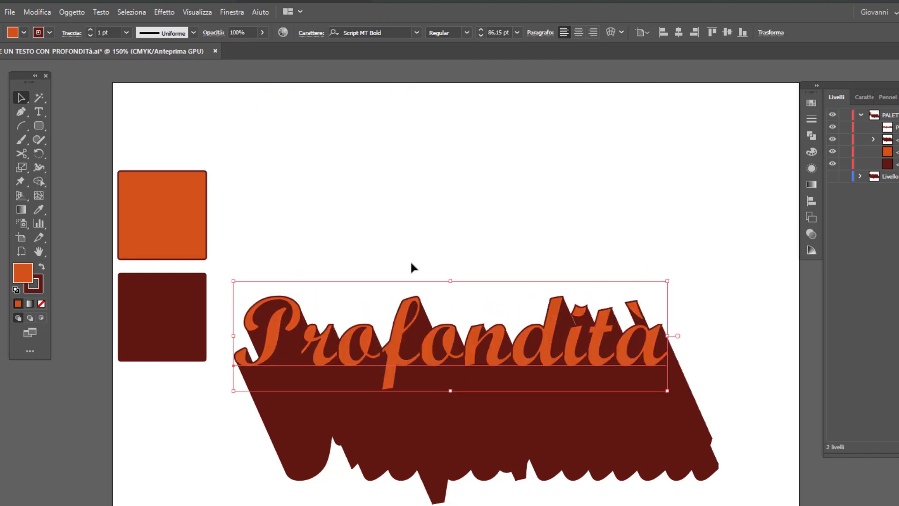
drag(164, 358, 43, 498)
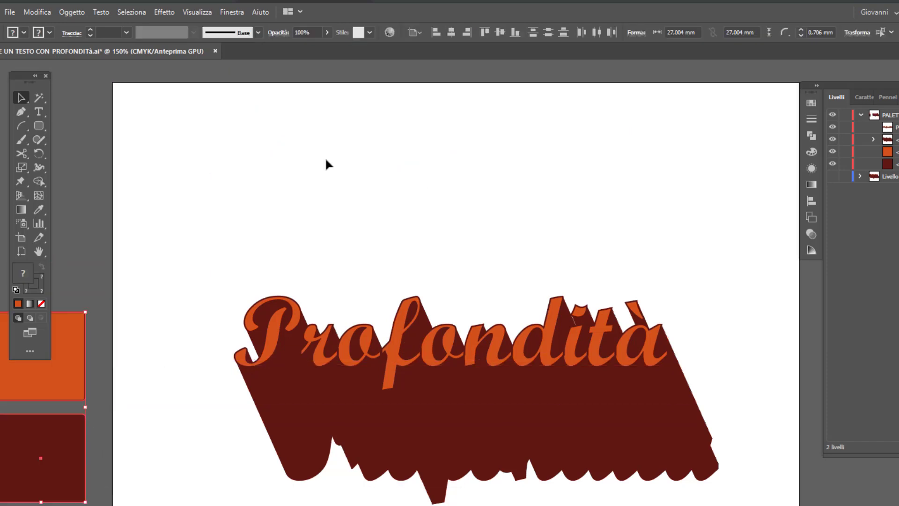
click(558, 431)
key(ctrl+plus)
click(280, 187)
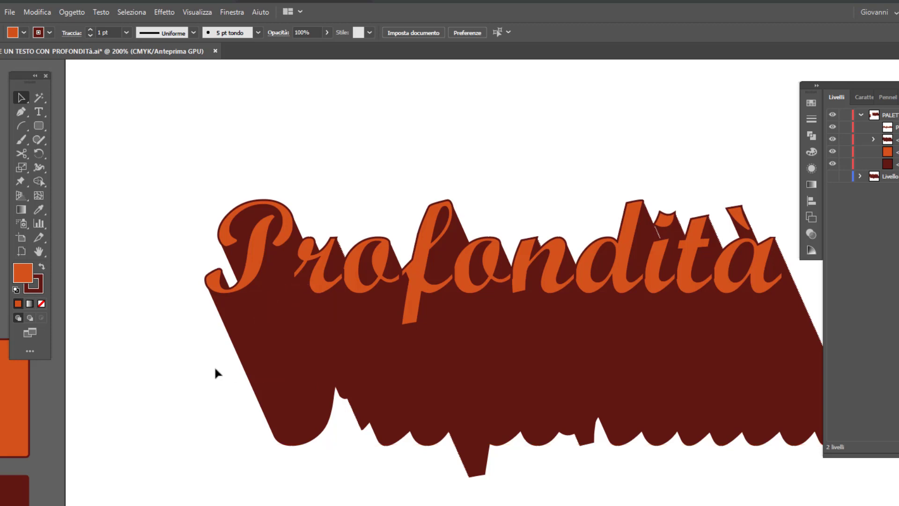
drag(277, 412, 186, 388)
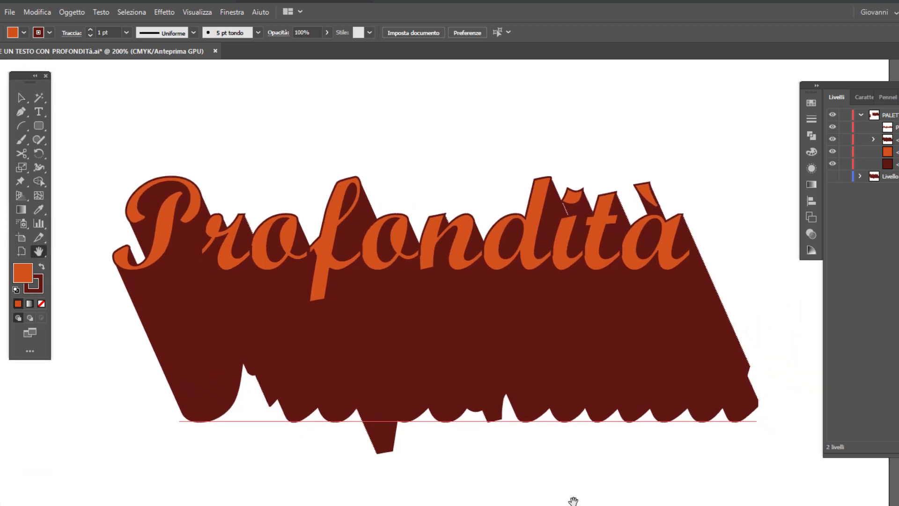
key(v)
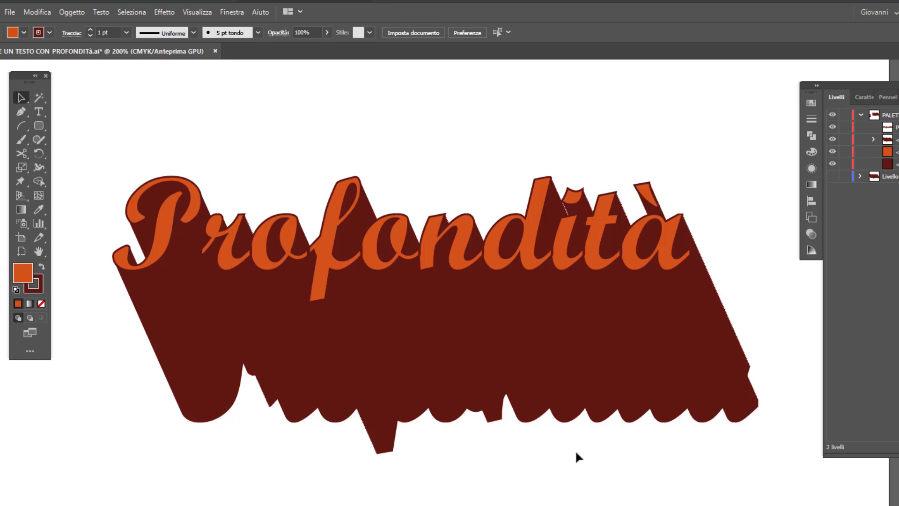
key(ctrl+a)
right_click(332, 227)
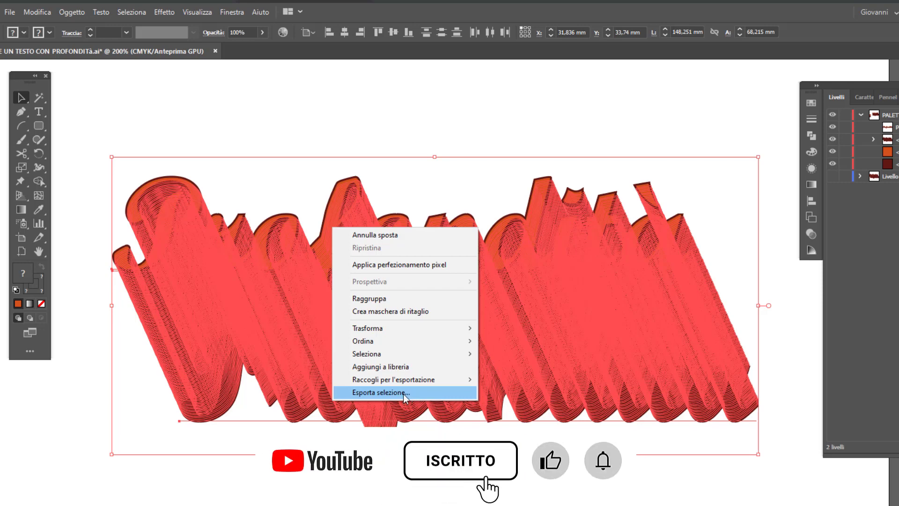
key(Escape)
key(ctrl+shift+a)
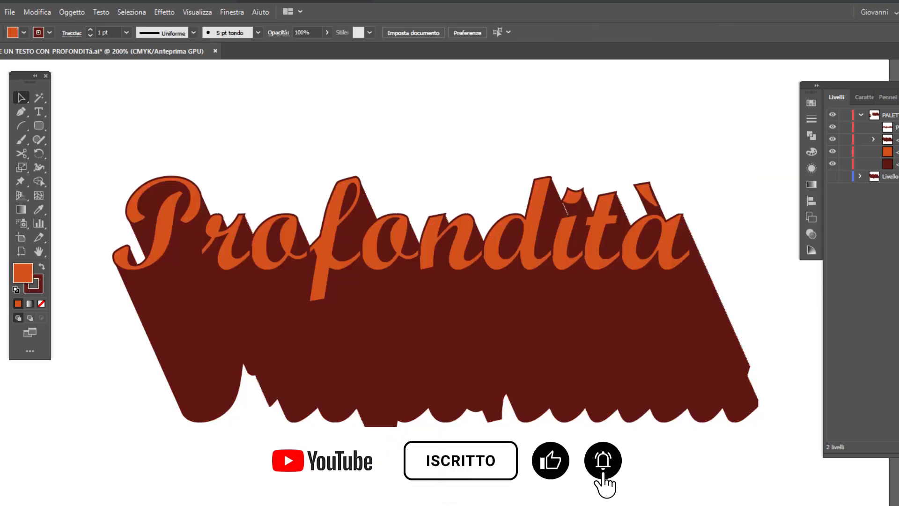